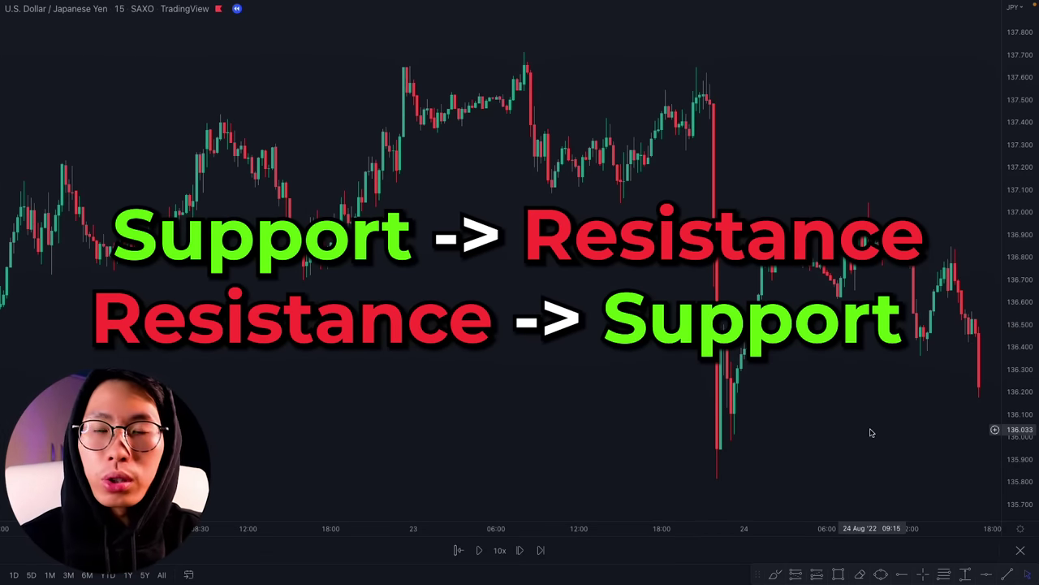
Zoom the GBPUSD 1-hour CAPITALCOM chart to frame its recent price action.
{"action": "scroll", "coordinate": [846, 504], "scroll_direction": "up", "scroll_amount": 1}
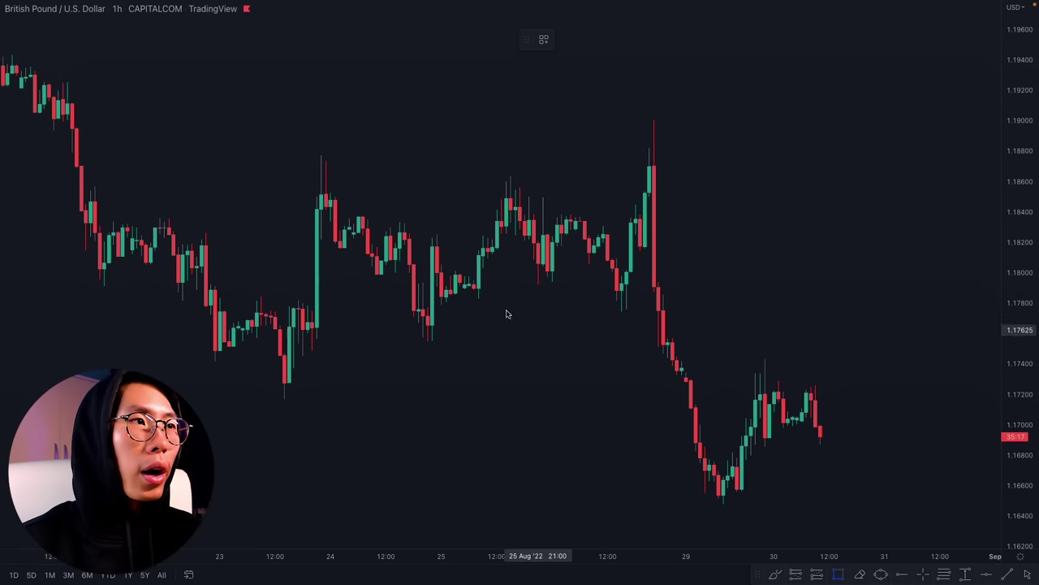
Draw a grey resistance zone across the three swing highs near 1.1860.
{"action": "left_click_drag", "start_coordinate": [78, 183], "coordinate": [893, 195]}
{"action": "left_click", "coordinate": [399, 265]}
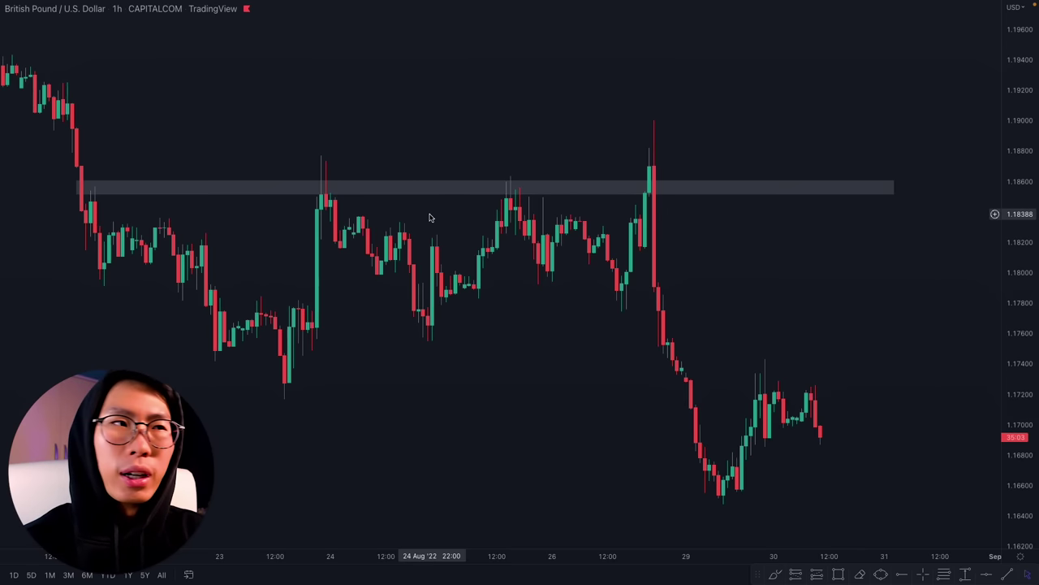
{"action": "scroll", "coordinate": [494, 220], "scroll_direction": "down", "scroll_amount": 5}
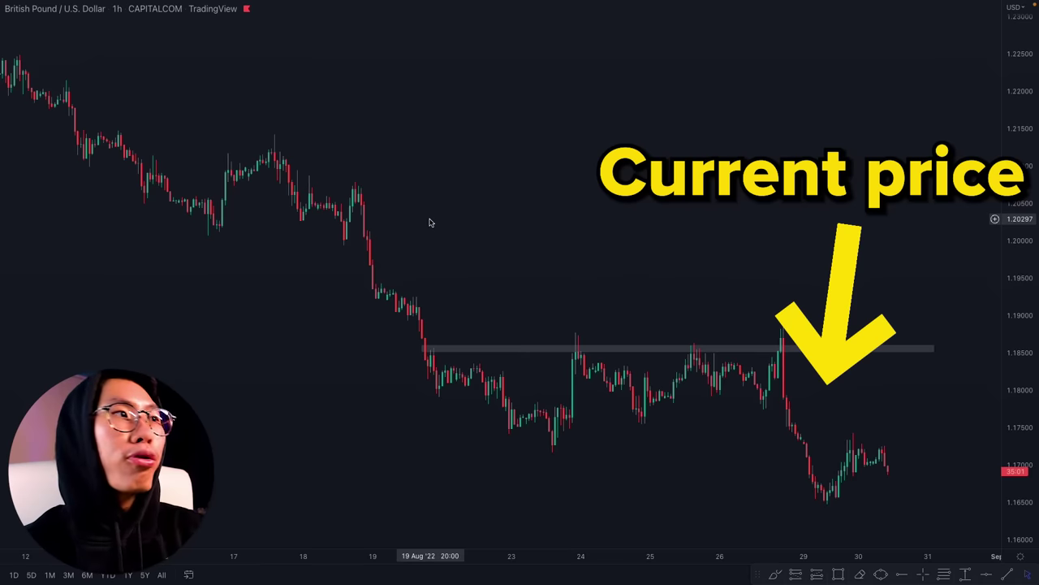
{"action": "scroll", "coordinate": [341, 192], "scroll_direction": "up", "scroll_amount": 2}
{"action": "scroll", "coordinate": [349, 196], "scroll_direction": "up", "scroll_amount": 5}
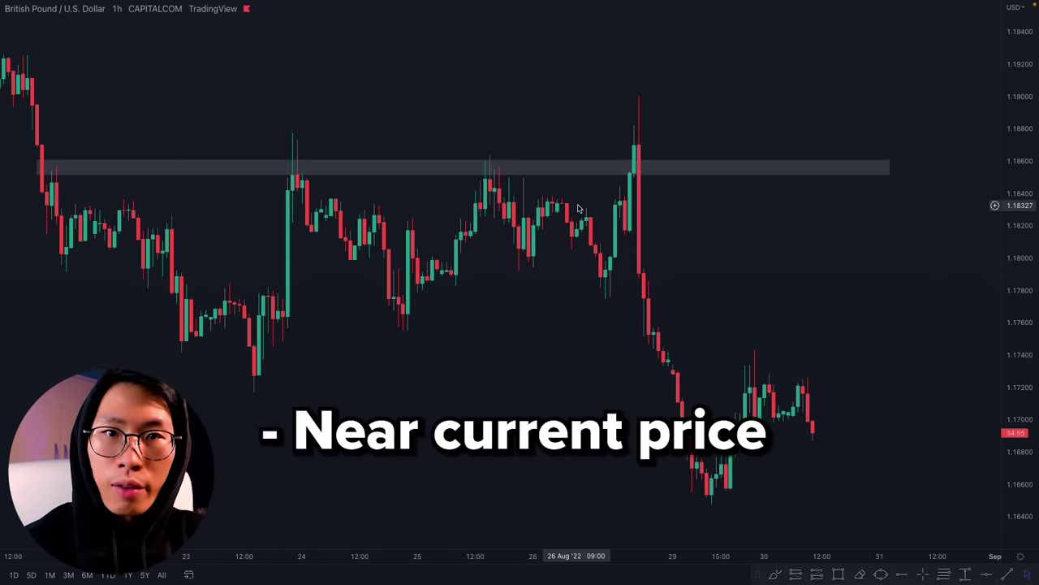
Draw a wider rectangle support zone along the lows near 1.1750.
{"action": "left_click_drag", "start_coordinate": [584, 276], "coordinate": [644, 140]}
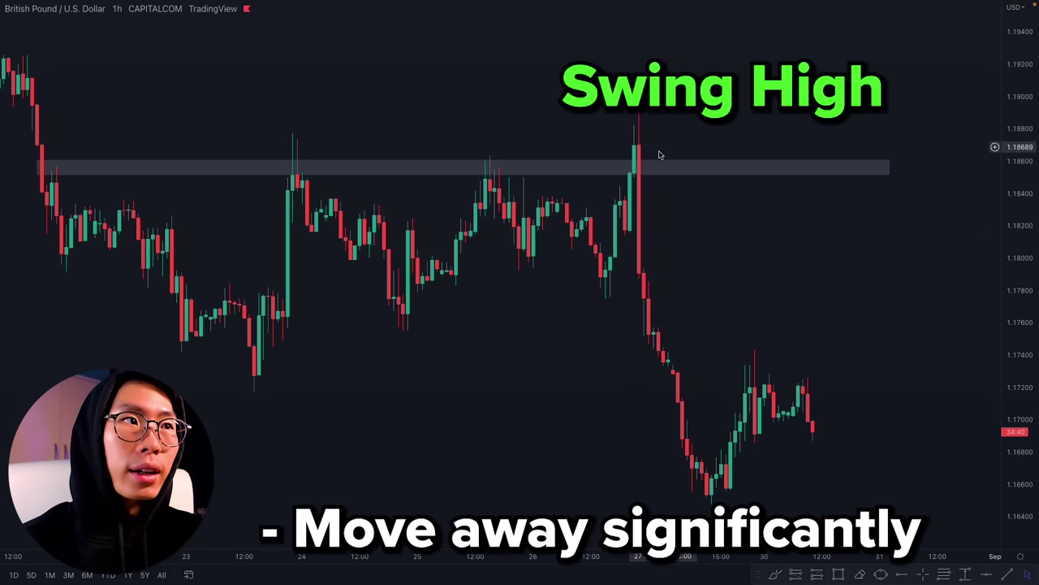
{"action": "key", "text": "alt+shift+r"}
{"action": "mouse_move", "coordinate": [115, 325]}
{"action": "left_mouse_down"}
{"action": "mouse_move", "coordinate": [900, 366]}
{"action": "mouse_move", "coordinate": [933, 348]}
{"action": "left_mouse_up"}
{"action": "left_click", "coordinate": [132, 274]}
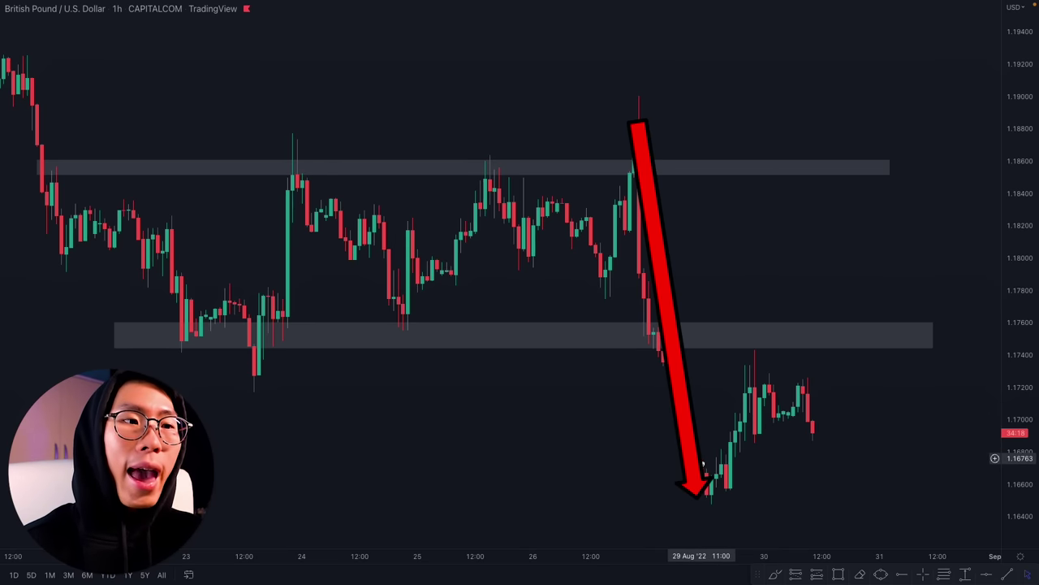
Nudge the lower support zone into place and delete the stray horizontal ray.
{"action": "left_click_drag", "start_coordinate": [714, 491], "coordinate": [791, 354]}
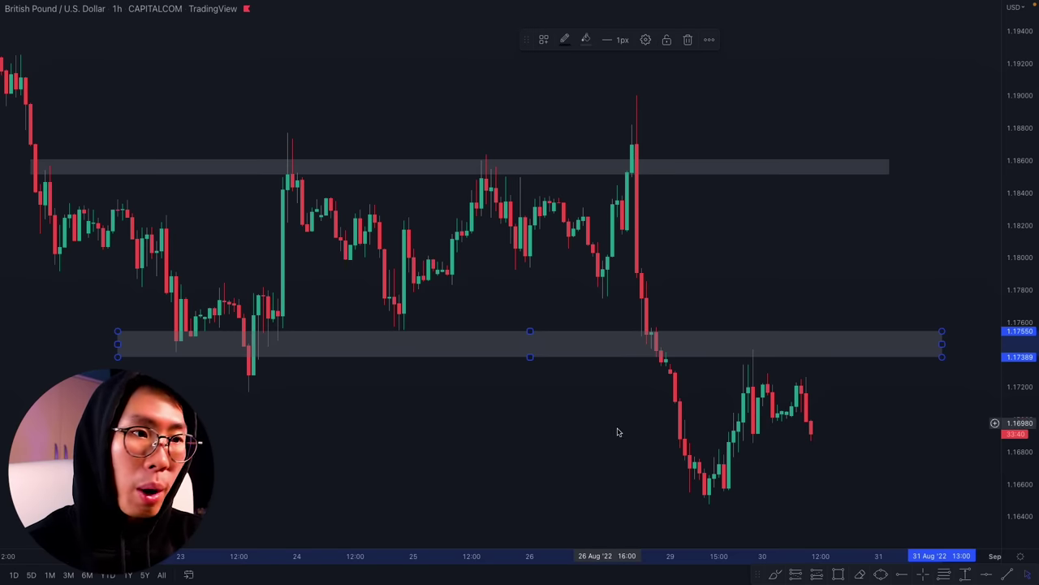
{"action": "left_click", "coordinate": [903, 575]}
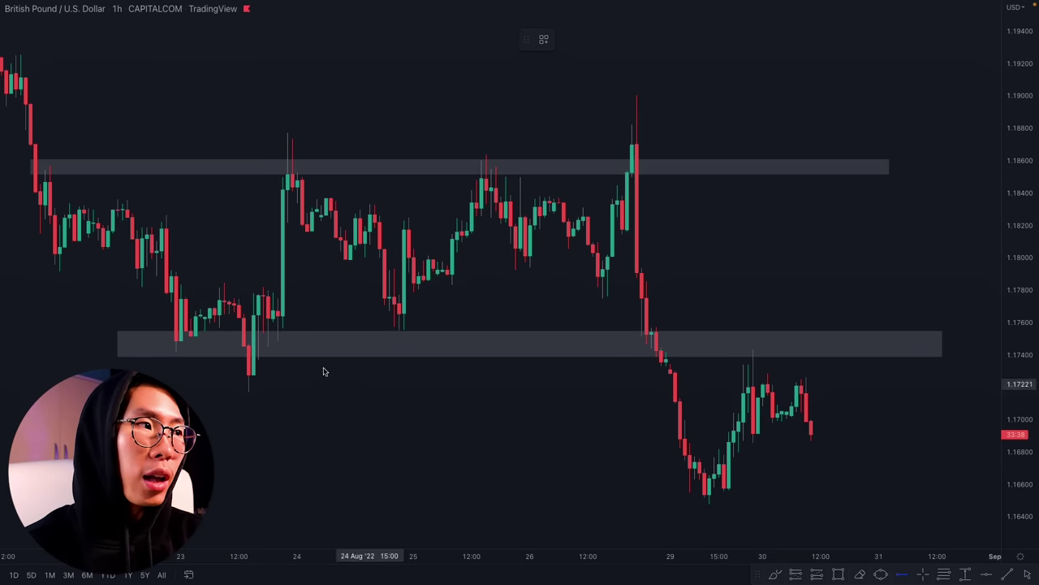
{"action": "left_click", "coordinate": [139, 350]}
{"action": "key", "text": "Delete"}
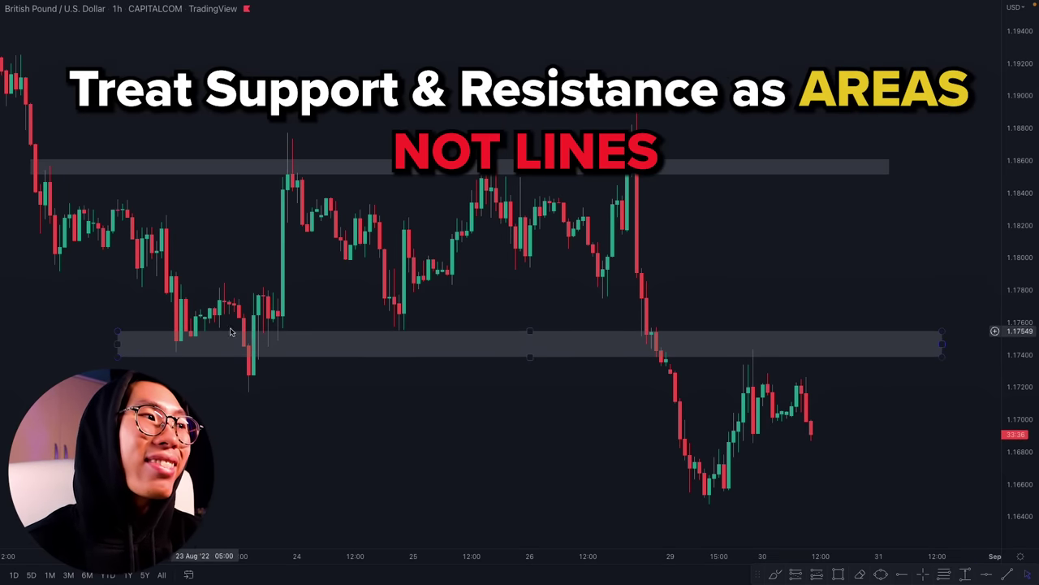
Extend the lower zone's bottom edge down to about 1.1722 to cover the wicks.
{"action": "left_click", "coordinate": [530, 355]}
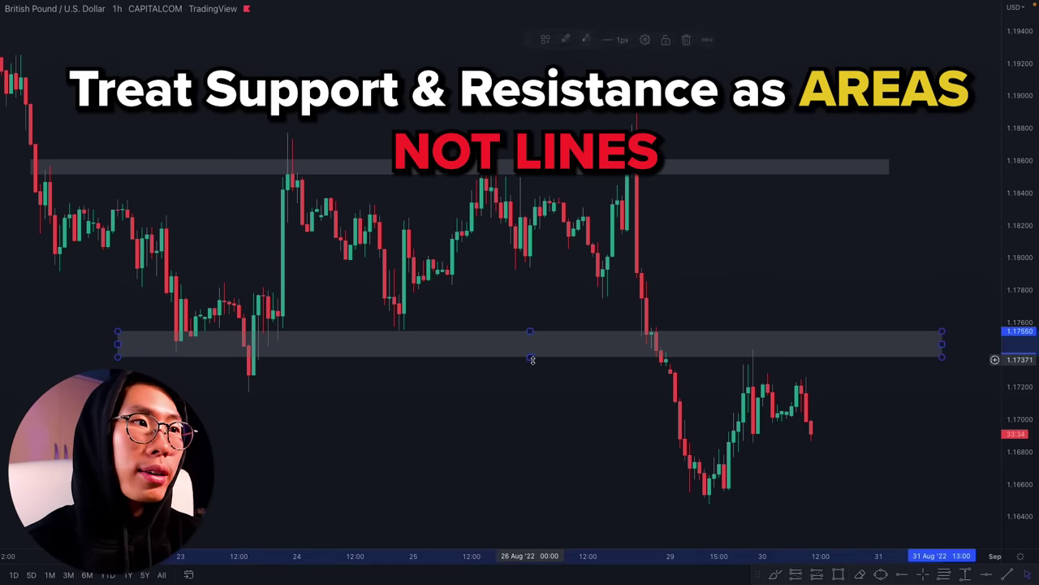
{"action": "left_click_drag", "start_coordinate": [530, 355], "coordinate": [535, 381]}
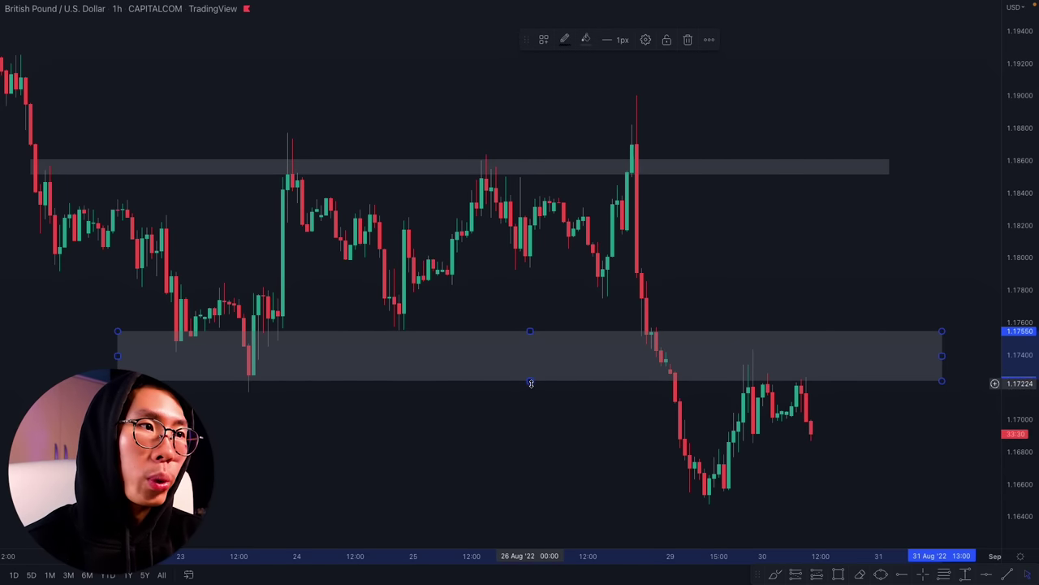
{"action": "mouse_move", "coordinate": [530, 380]}
{"action": "left_mouse_down"}
{"action": "mouse_move", "coordinate": [534, 349]}
{"action": "mouse_move", "coordinate": [531, 379]}
{"action": "left_mouse_up"}
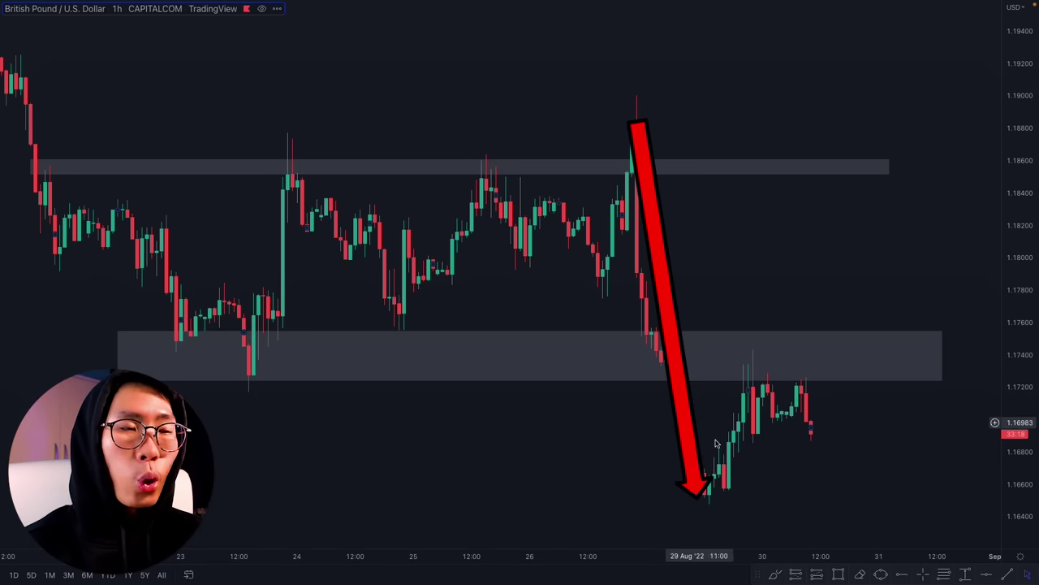
{"action": "left_click", "coordinate": [784, 395]}
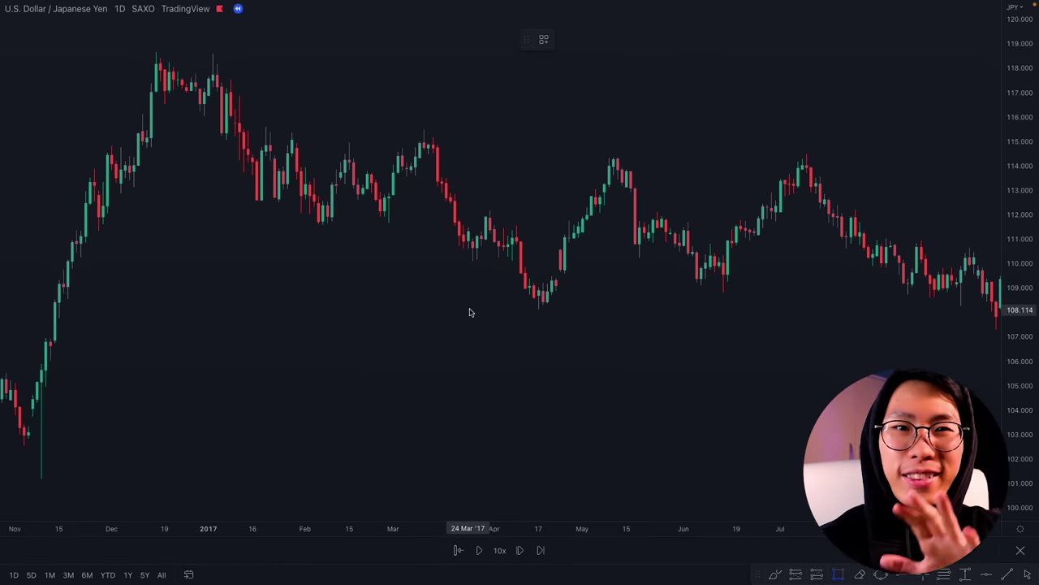
Draw grey zones along the USDJPY lows near 109 and across the highs near 114.5.
{"action": "mouse_move", "coordinate": [274, 276]}
{"action": "left_mouse_down"}
{"action": "mouse_move", "coordinate": [854, 304]}
{"action": "mouse_move", "coordinate": [970, 294]}
{"action": "left_mouse_up"}
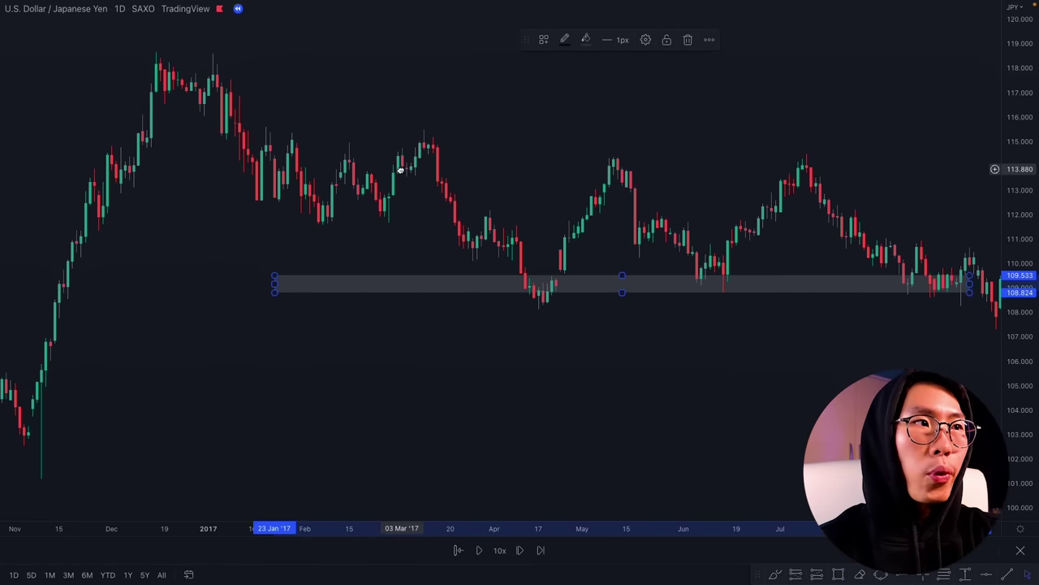
{"action": "left_click", "coordinate": [549, 302]}
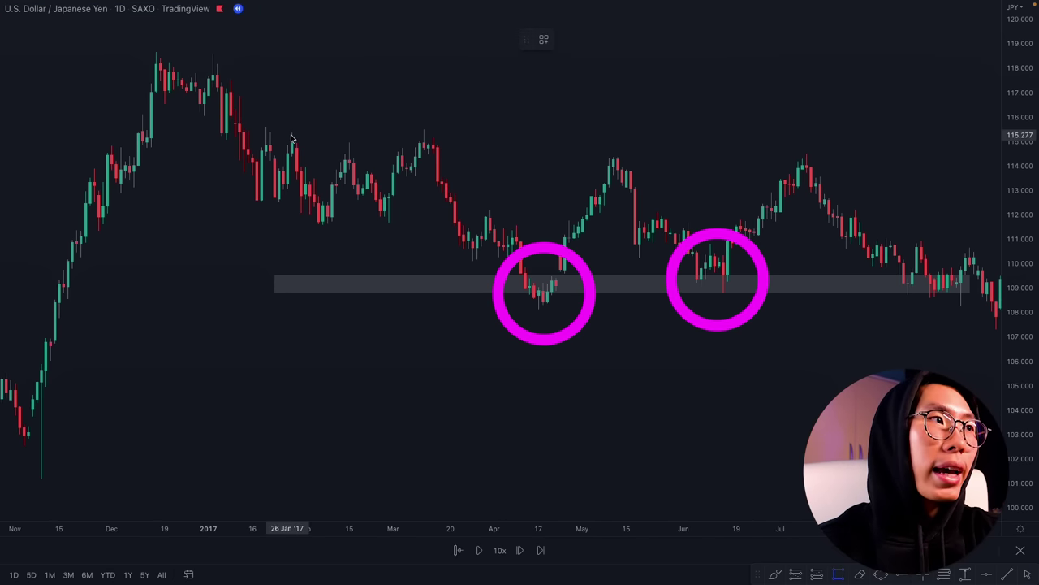
{"action": "mouse_move", "coordinate": [262, 146]}
{"action": "left_mouse_down"}
{"action": "mouse_move", "coordinate": [569, 173]}
{"action": "mouse_move", "coordinate": [952, 169]}
{"action": "mouse_move", "coordinate": [964, 159]}
{"action": "left_mouse_up"}
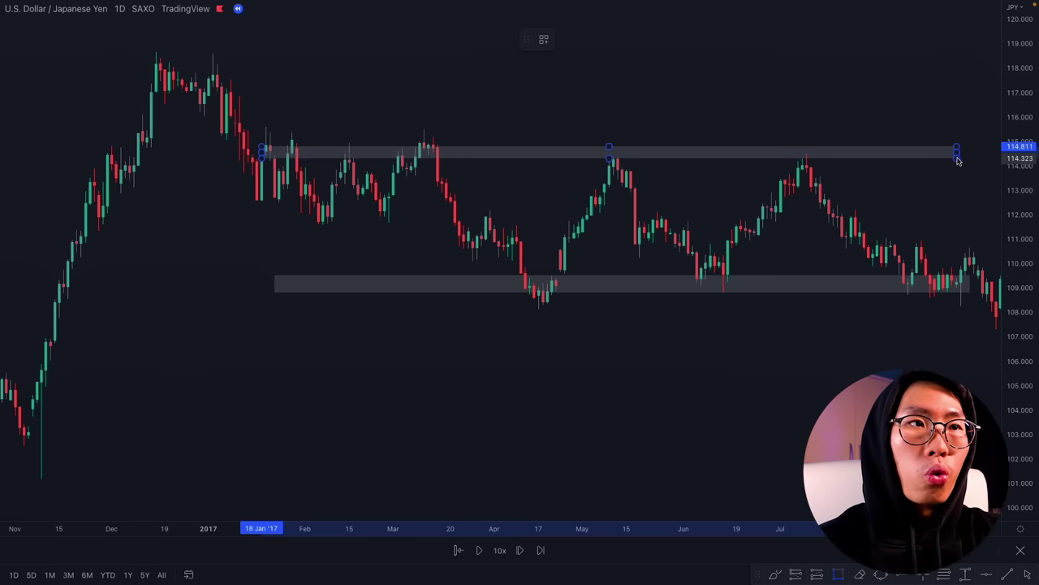
{"action": "left_click", "coordinate": [907, 197]}
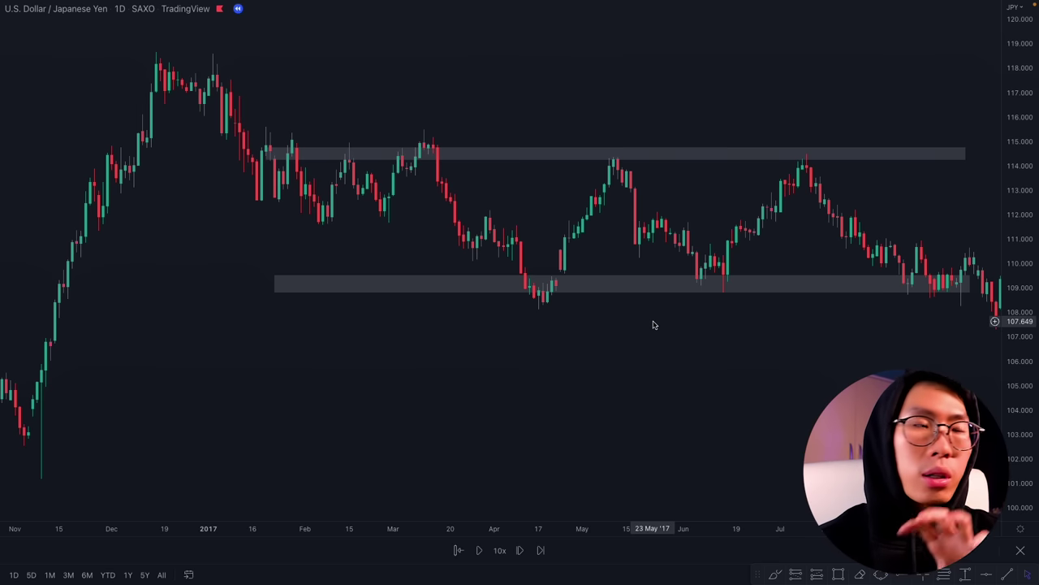
Scroll down and draw an additional zone below the 109 support.
{"action": "scroll", "coordinate": [677, 339], "scroll_direction": "down", "scroll_amount": 1}
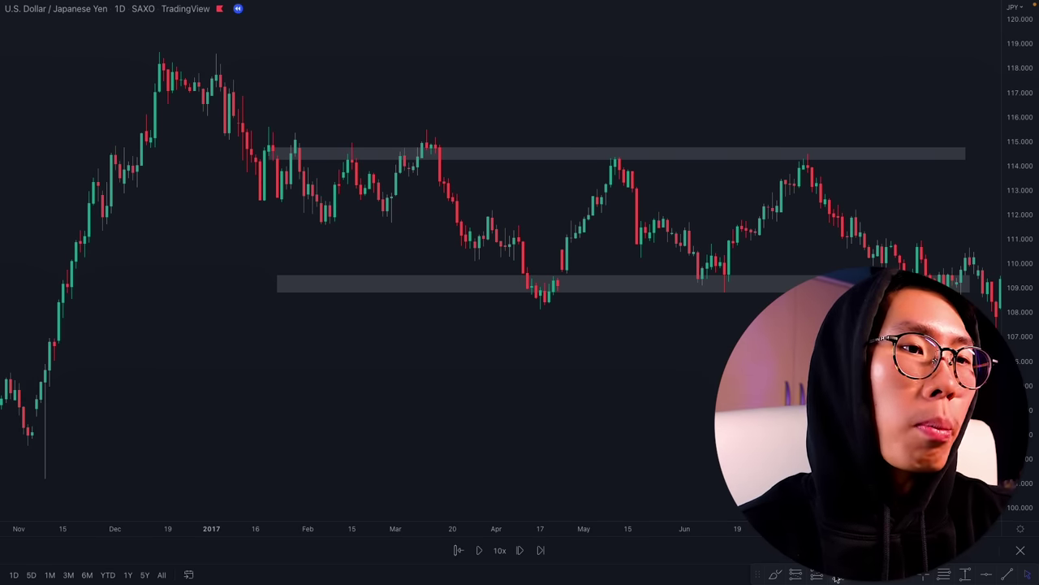
{"action": "scroll", "coordinate": [106, 486], "scroll_direction": "down", "scroll_amount": 2}
{"action": "left_click_drag", "start_coordinate": [60, 415], "coordinate": [966, 437]}
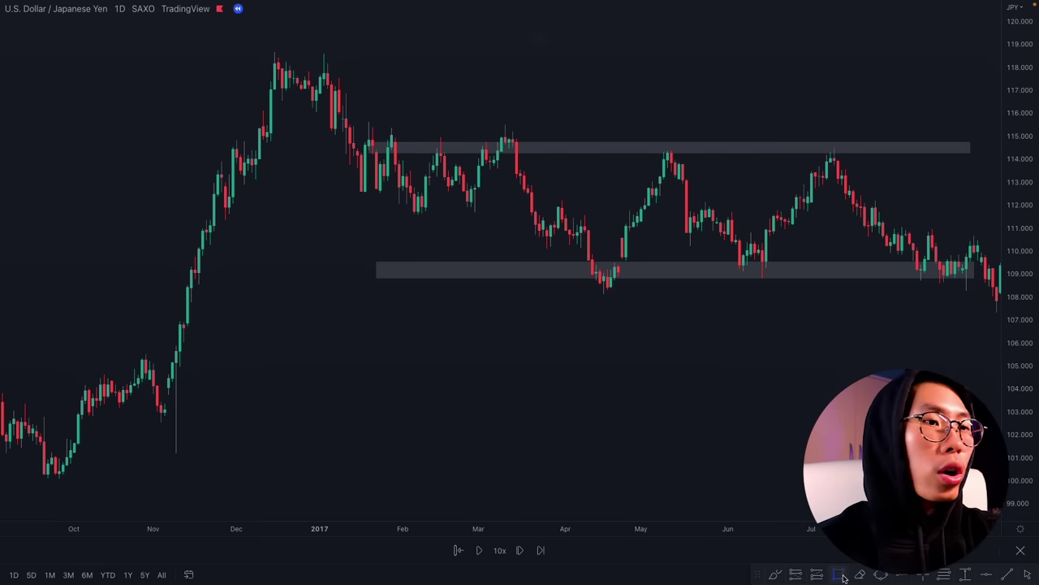
Mark the October lows near 101 with a zone, then brush a yellow drop and circle the range.
{"action": "mouse_move", "coordinate": [7, 439]}
{"action": "left_mouse_down"}
{"action": "mouse_move", "coordinate": [804, 478]}
{"action": "mouse_move", "coordinate": [808, 448]}
{"action": "mouse_move", "coordinate": [807, 458]}
{"action": "left_mouse_up"}
{"action": "left_click", "coordinate": [776, 574]}
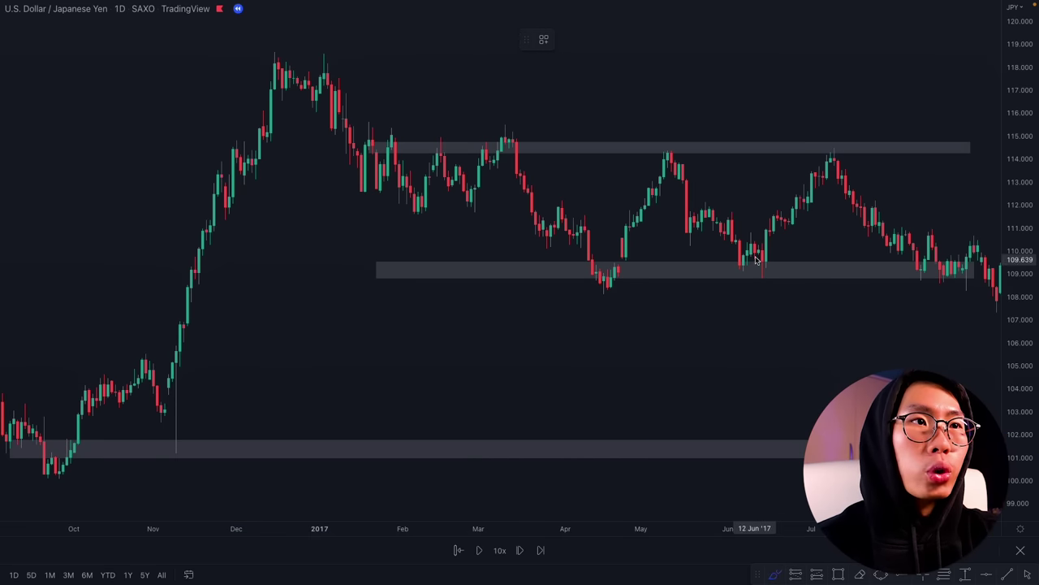
{"action": "mouse_move", "coordinate": [779, 236]}
{"action": "left_mouse_down"}
{"action": "mouse_move", "coordinate": [800, 264]}
{"action": "mouse_move", "coordinate": [818, 389]}
{"action": "mouse_move", "coordinate": [838, 391]}
{"action": "left_mouse_up"}
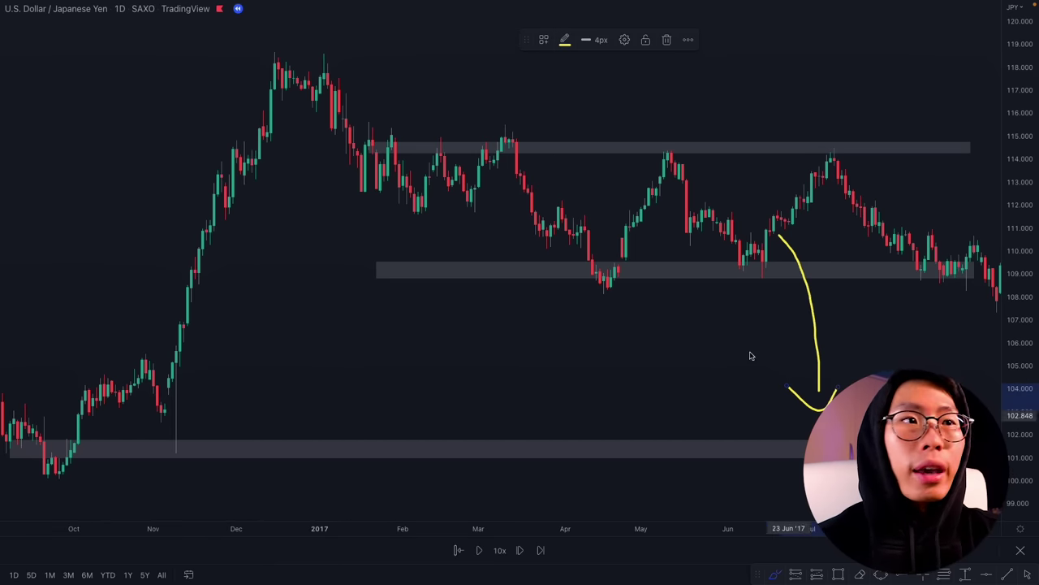
{"action": "mouse_move", "coordinate": [754, 145]}
{"action": "left_mouse_down"}
{"action": "mouse_move", "coordinate": [557, 127]}
{"action": "mouse_move", "coordinate": [777, 279]}
{"action": "mouse_move", "coordinate": [770, 149]}
{"action": "left_mouse_up"}
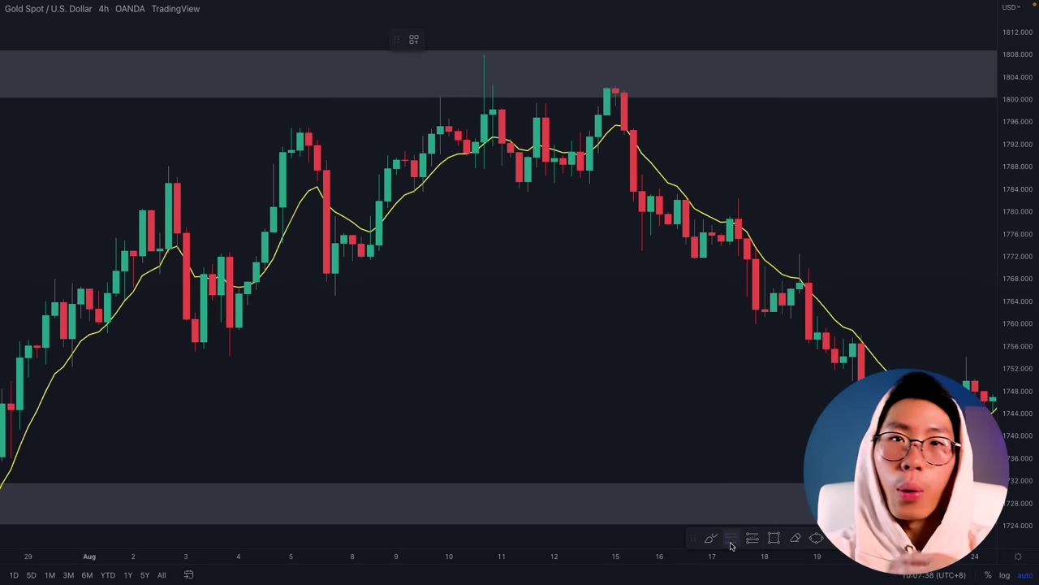
Place a short position at the mid-August top near 1794.2 with its stop at 1810.1.
{"action": "left_click", "coordinate": [731, 539]}
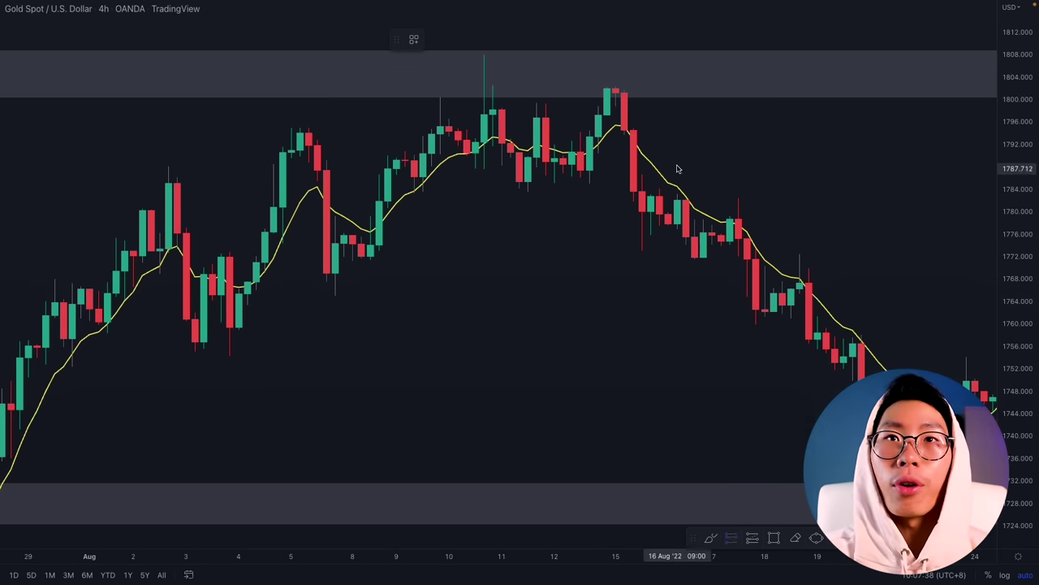
{"action": "left_click", "coordinate": [625, 132]}
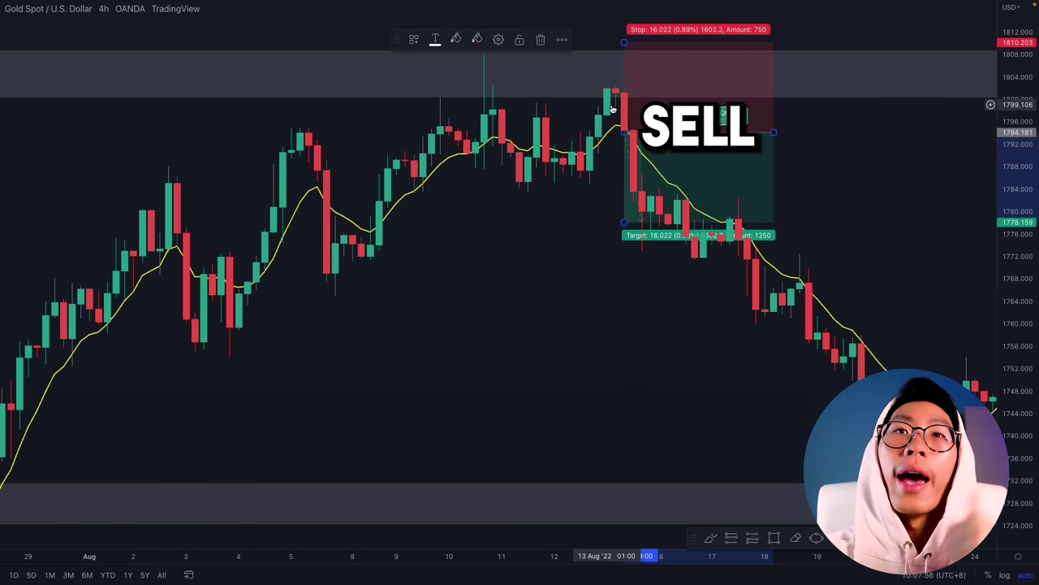
{"action": "mouse_move", "coordinate": [623, 42]}
{"action": "left_mouse_down"}
{"action": "mouse_move", "coordinate": [619, 82]}
{"action": "mouse_move", "coordinate": [621, 44]}
{"action": "left_mouse_up"}
{"action": "left_click_drag", "start_coordinate": [621, 43], "coordinate": [621, 79]}
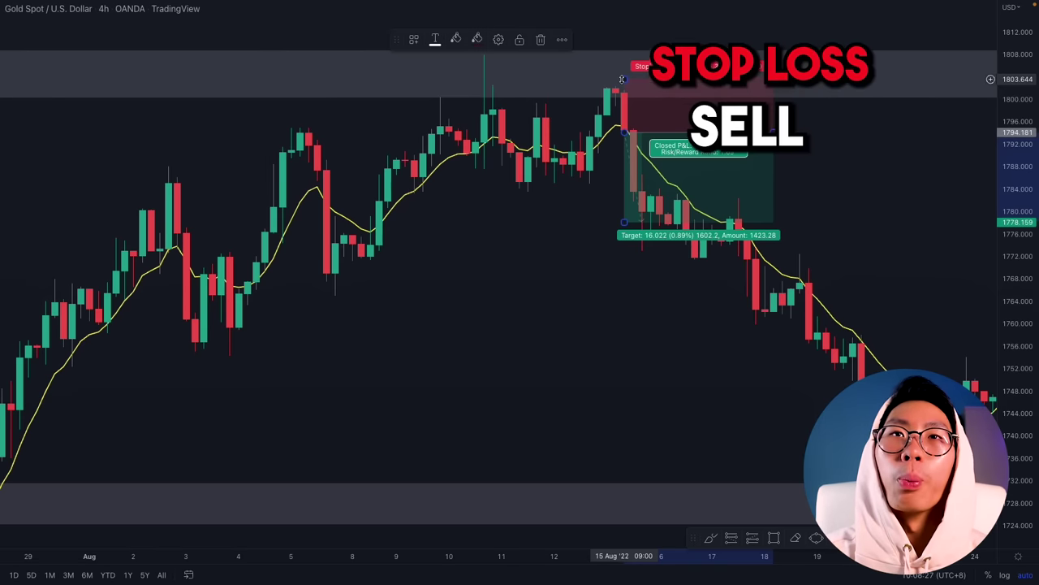
{"action": "left_click_drag", "start_coordinate": [622, 78], "coordinate": [624, 43]}
{"action": "scroll", "coordinate": [651, 196], "scroll_direction": "down", "scroll_amount": 1}
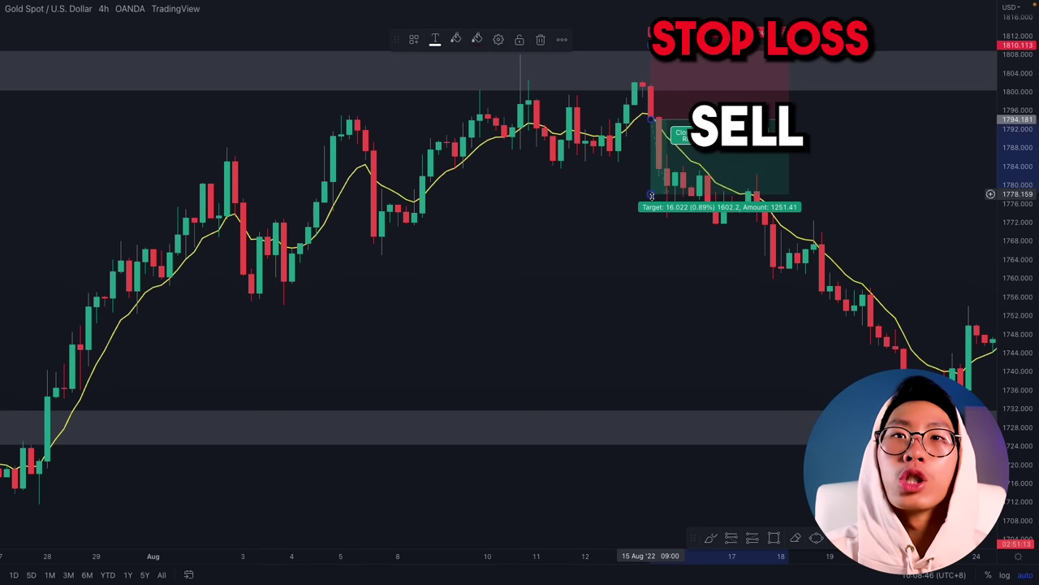
Drag the short position's target down to the lower grey zone near 1728.7.
{"action": "left_click_drag", "start_coordinate": [652, 196], "coordinate": [664, 415]}
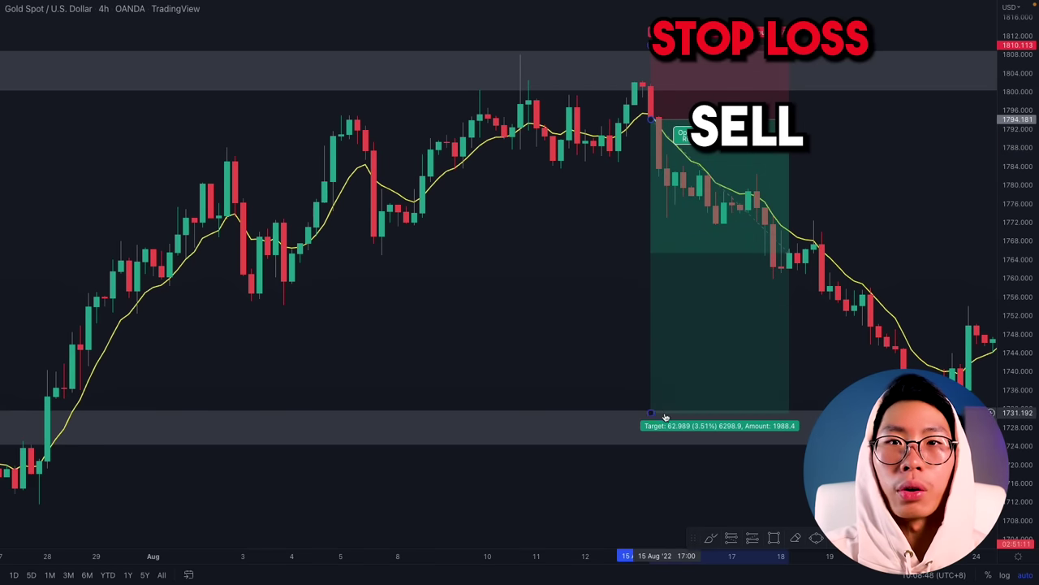
{"action": "scroll", "coordinate": [786, 459], "scroll_direction": "down", "scroll_amount": 2}
{"action": "scroll", "coordinate": [786, 459], "scroll_direction": "down", "scroll_amount": 1}
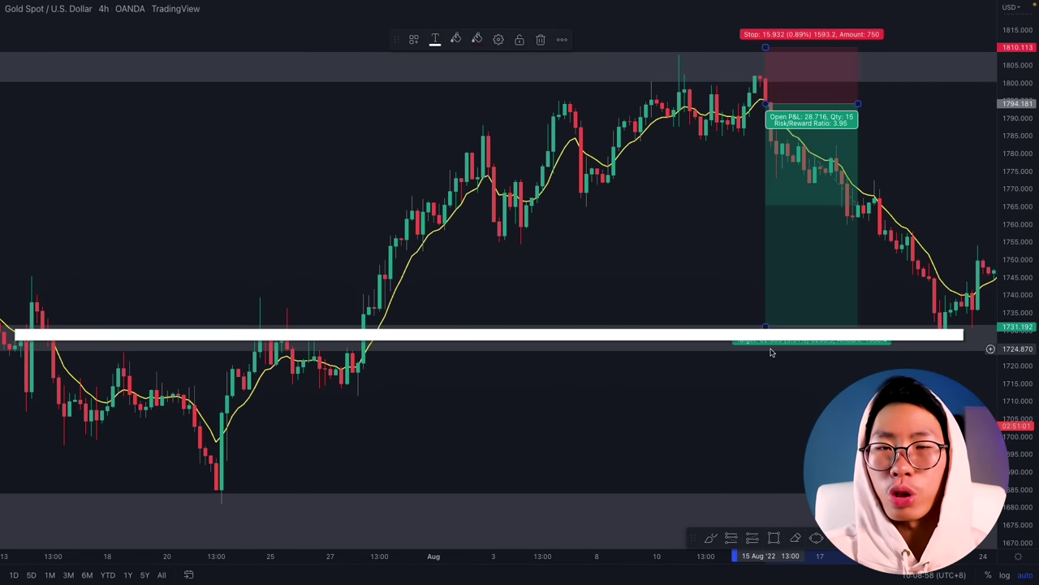
{"action": "left_click_drag", "start_coordinate": [766, 327], "coordinate": [768, 321]}
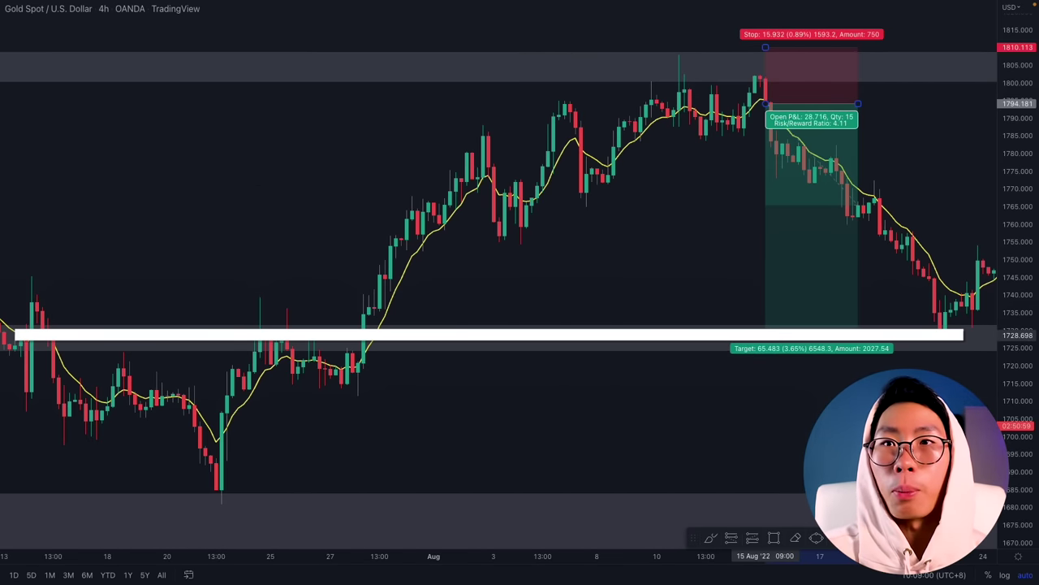
Widen the short position box across the later candles.
{"action": "left_click_drag", "start_coordinate": [807, 390], "coordinate": [703, 398]}
{"action": "left_click_drag", "start_coordinate": [690, 103], "coordinate": [992, 103]}
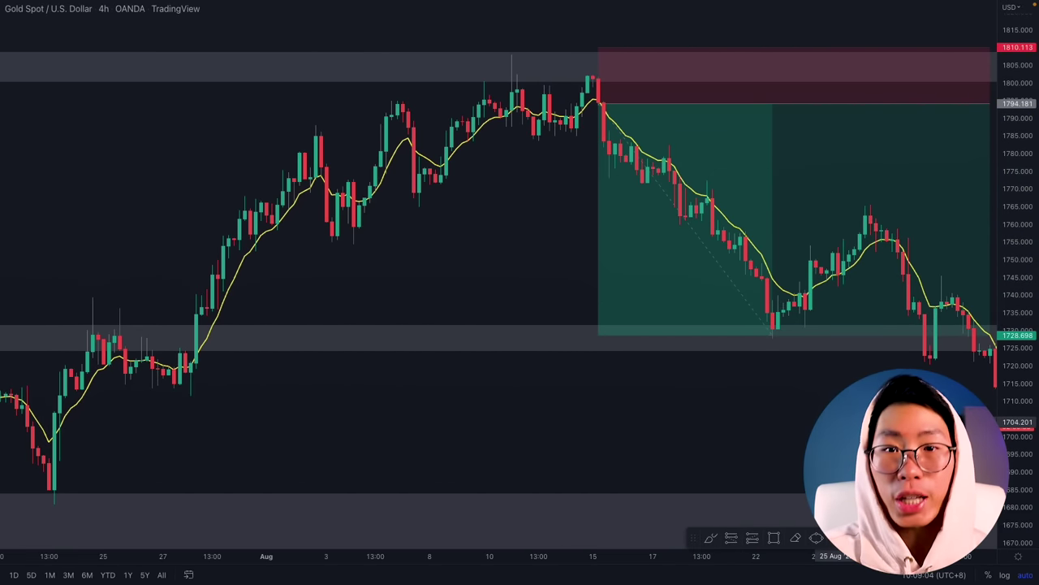
{"action": "scroll", "coordinate": [893, 406], "scroll_direction": "down", "scroll_amount": 2}
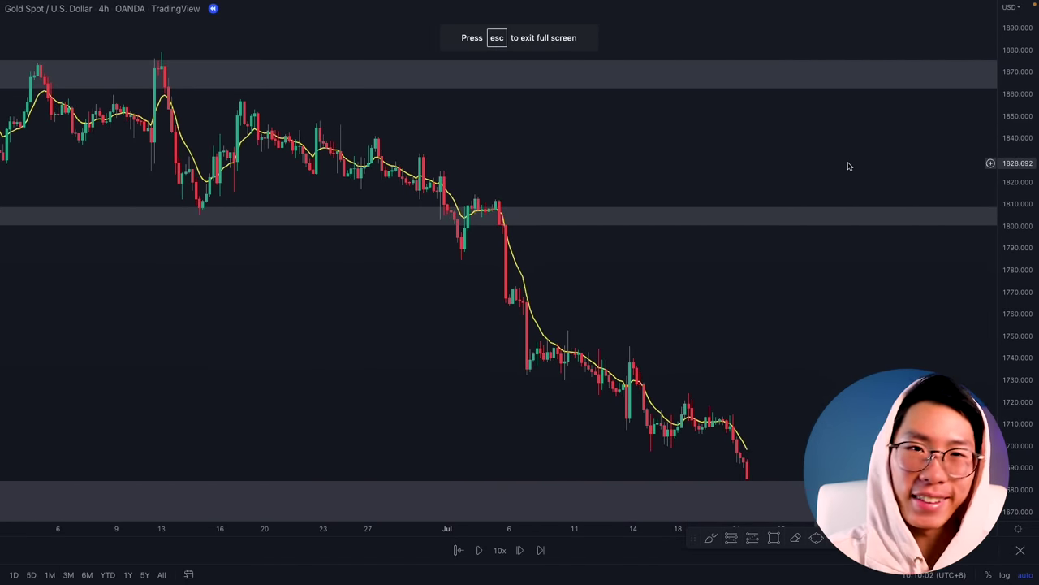
Step the replay forward to the 21 Jul 2022 green candle closing above support.
{"action": "scroll", "coordinate": [803, 251], "scroll_direction": "up", "scroll_amount": 5}
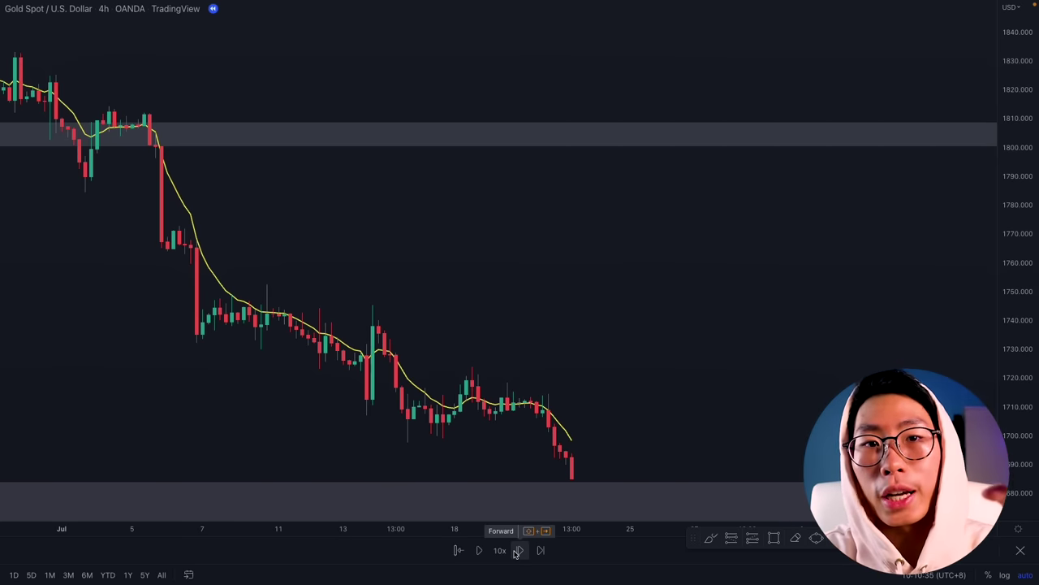
{"action": "left_click", "coordinate": [517, 552]}
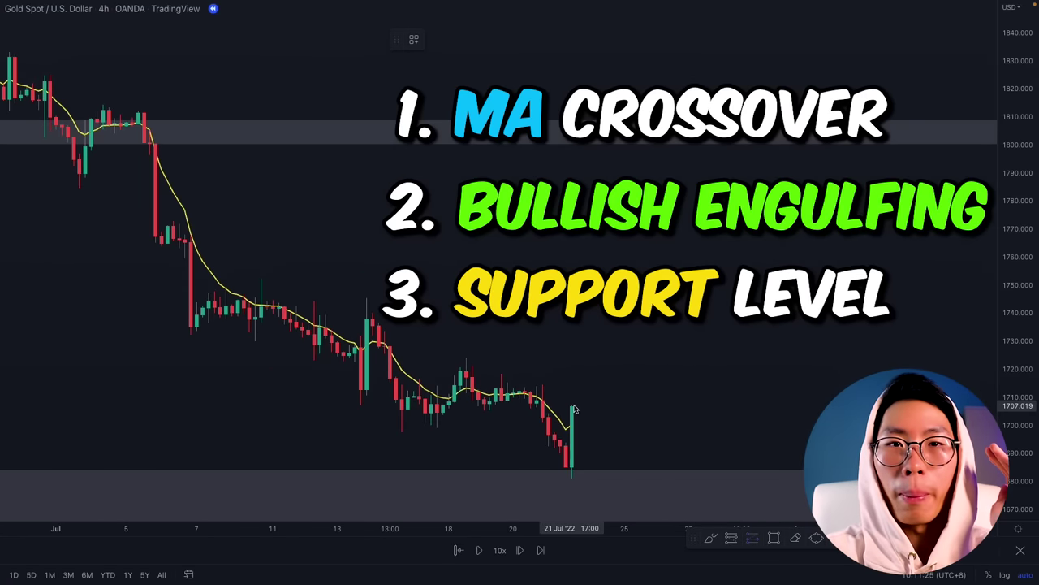
Draw a long position at 1707.0 with stop 1666.1 below support and target 1803.2.
{"action": "left_click", "coordinate": [573, 408]}
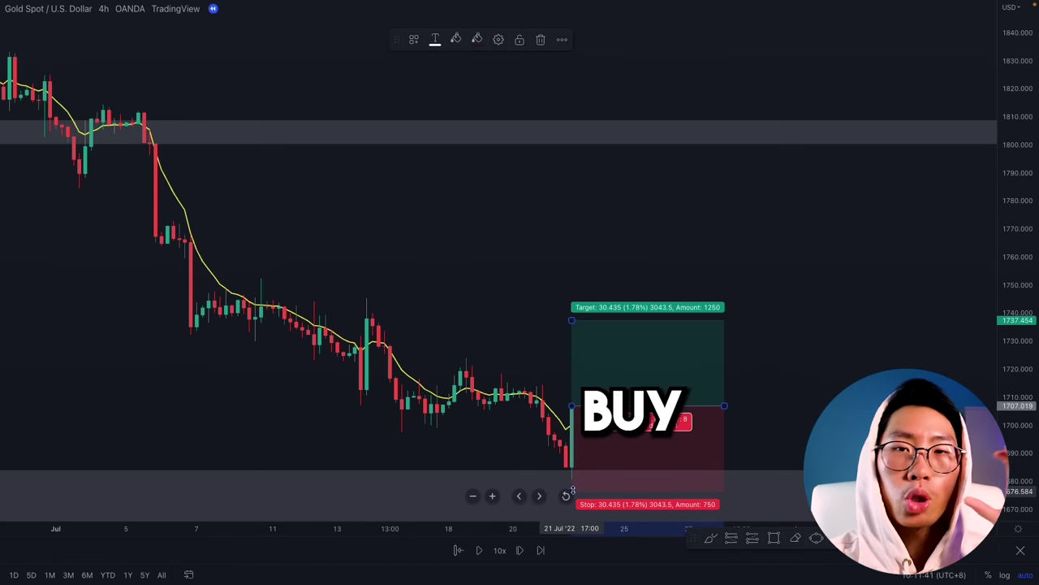
{"action": "left_click_drag", "start_coordinate": [572, 494], "coordinate": [571, 521]}
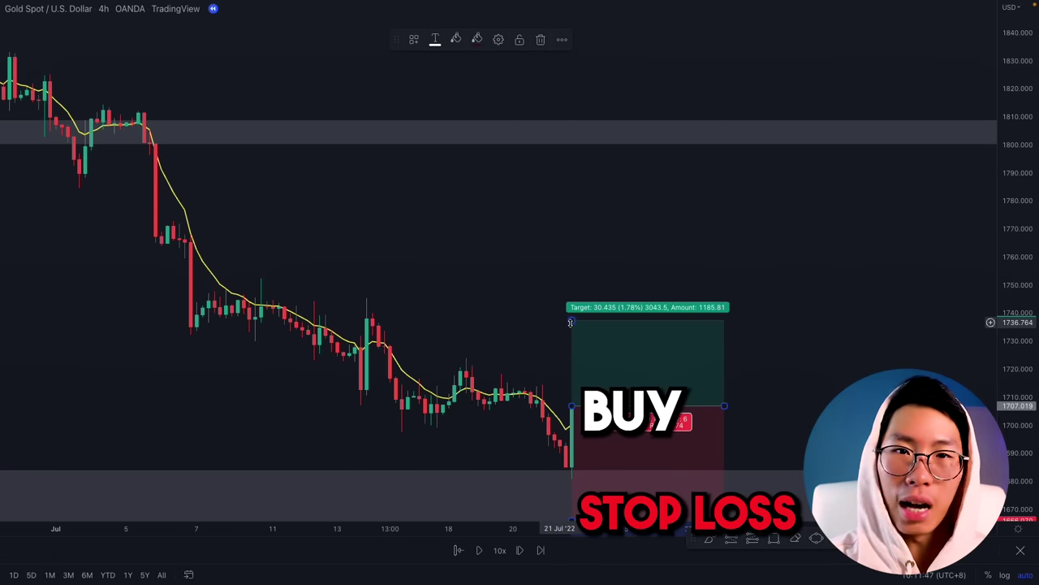
{"action": "left_click_drag", "start_coordinate": [571, 323], "coordinate": [592, 135]}
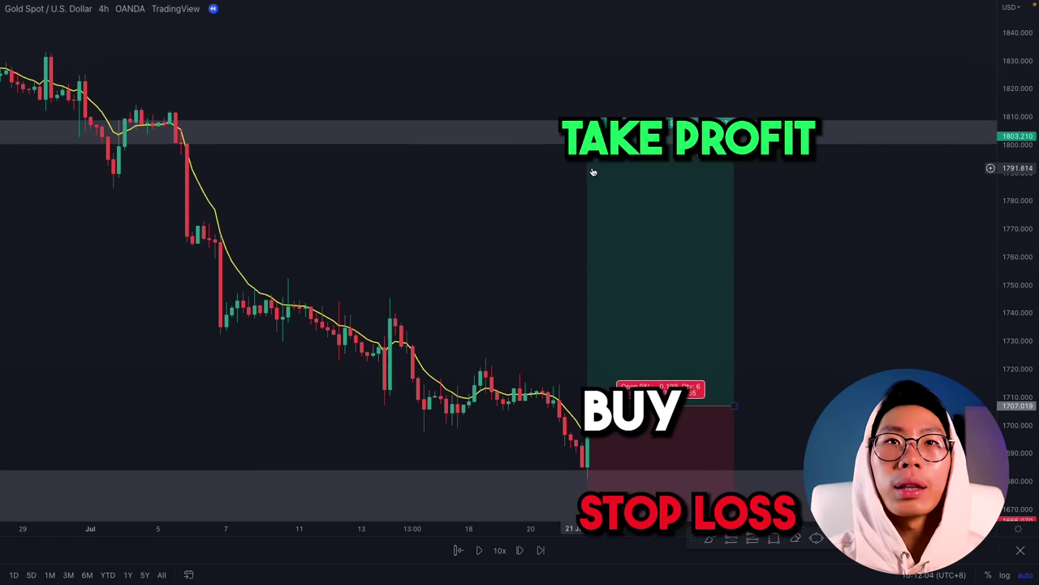
{"action": "scroll", "coordinate": [447, 167], "scroll_direction": "down", "scroll_amount": 1}
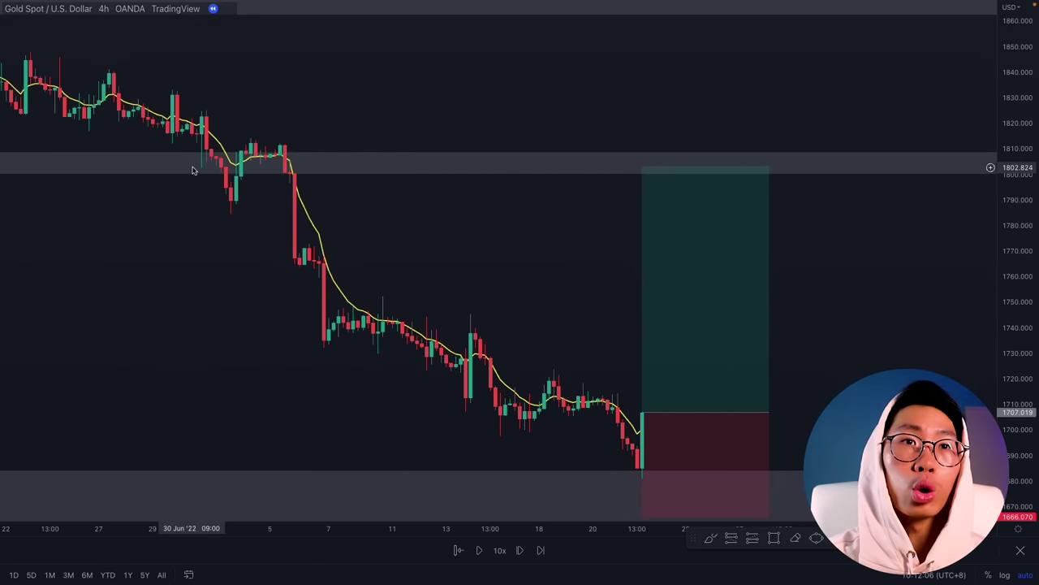
{"action": "scroll", "coordinate": [196, 169], "scroll_direction": "down", "scroll_amount": 4}
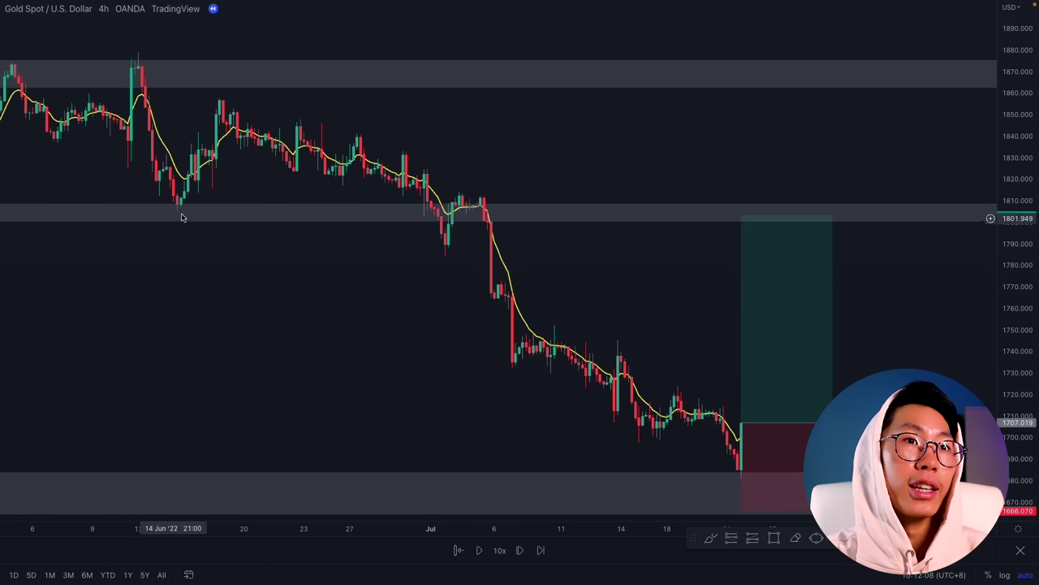
{"action": "scroll", "coordinate": [182, 223], "scroll_direction": "down", "scroll_amount": 2}
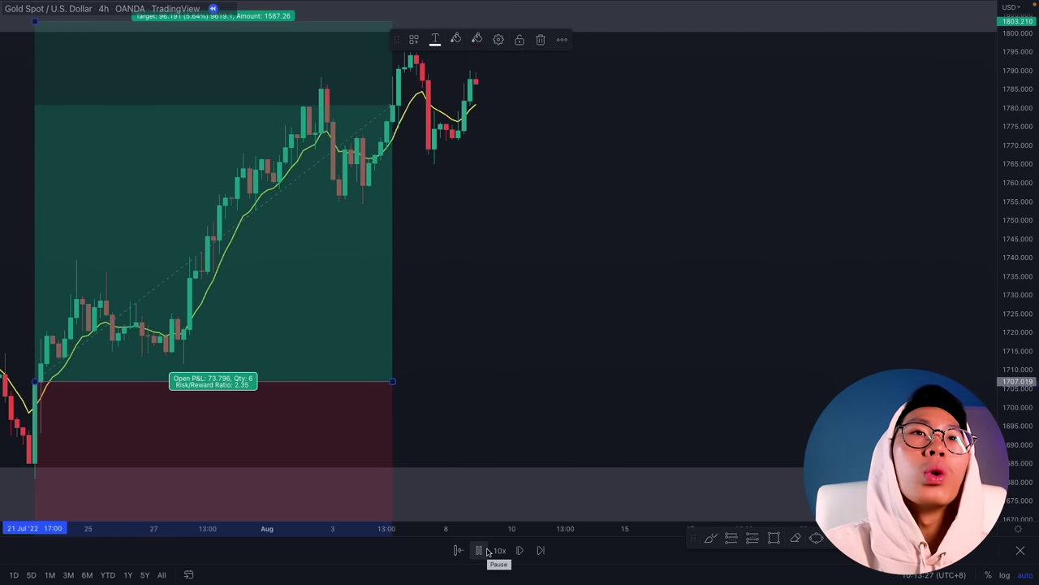
Pause the replay at the 1803.2 target and stretch the long position box further right.
{"action": "left_click", "coordinate": [487, 552]}
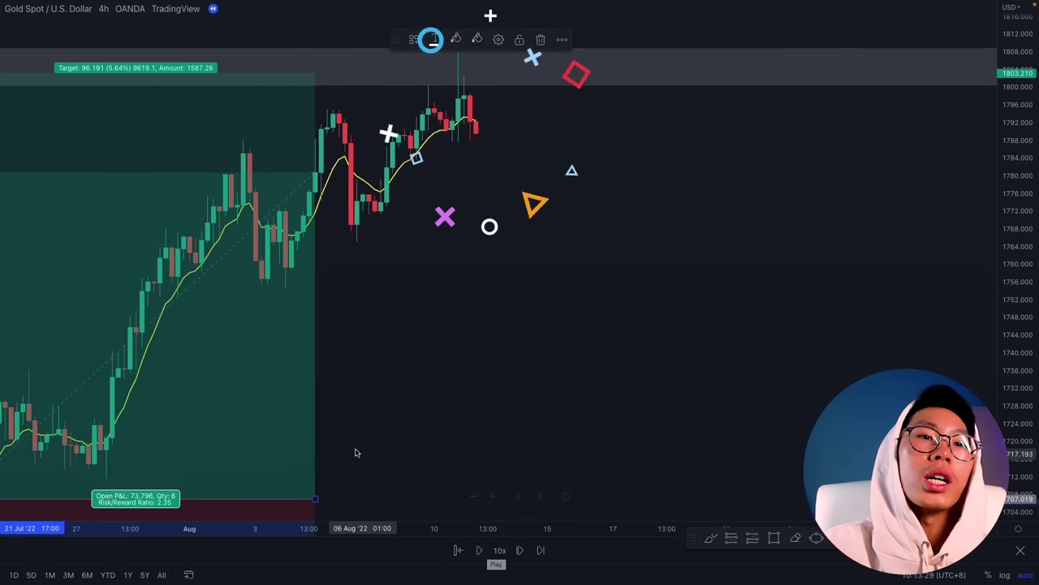
{"action": "left_click_drag", "start_coordinate": [316, 497], "coordinate": [626, 498]}
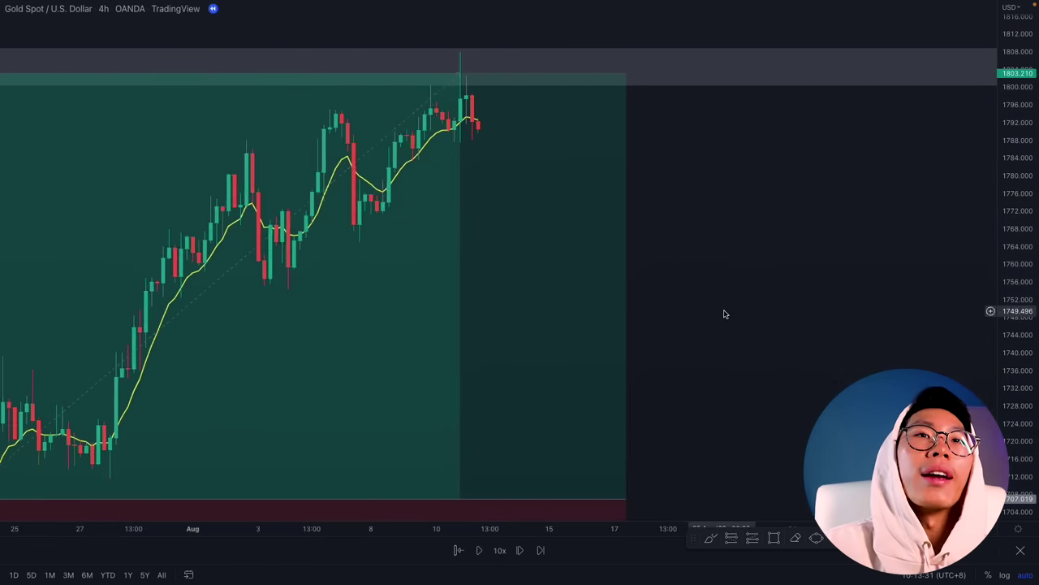
{"action": "scroll", "coordinate": [755, 313], "scroll_direction": "down", "scroll_amount": 2}
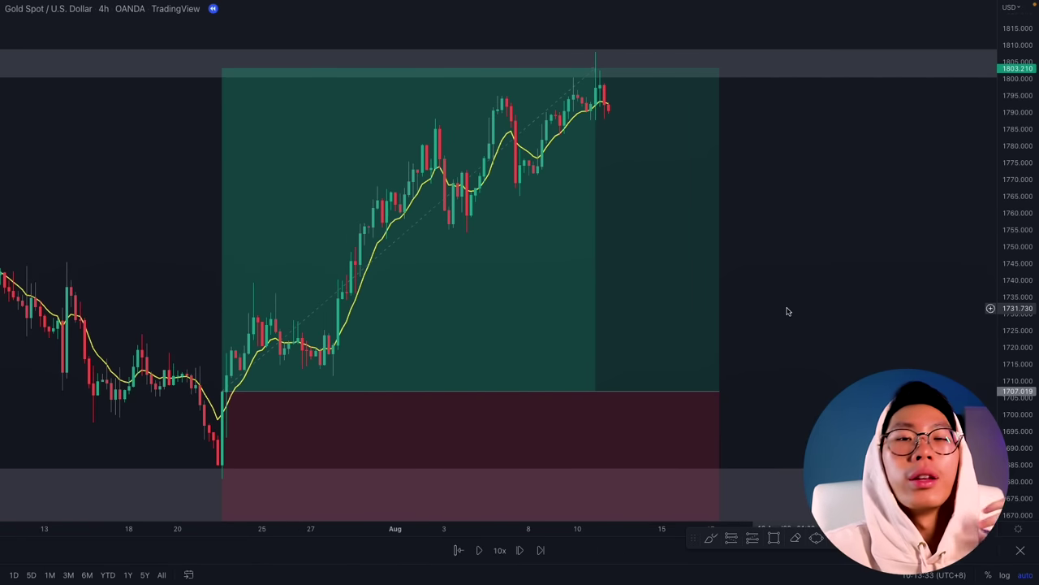